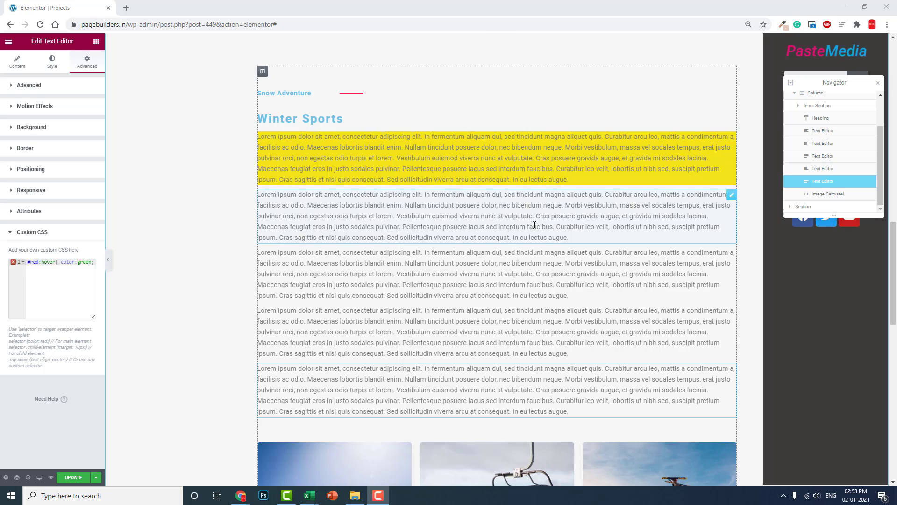
# - Copy the full text of the first paragraph under the Winter Sports heading
pyautogui.click(580, 179)
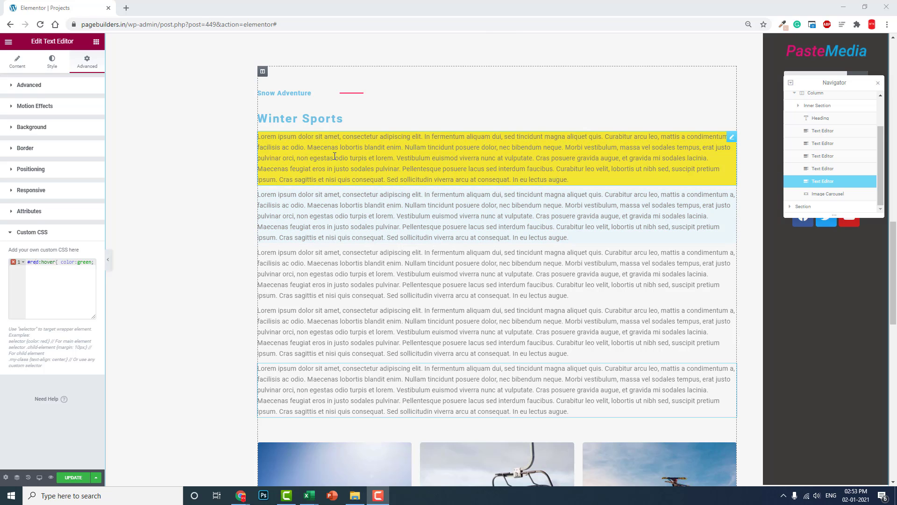
pyautogui.click(49, 242)
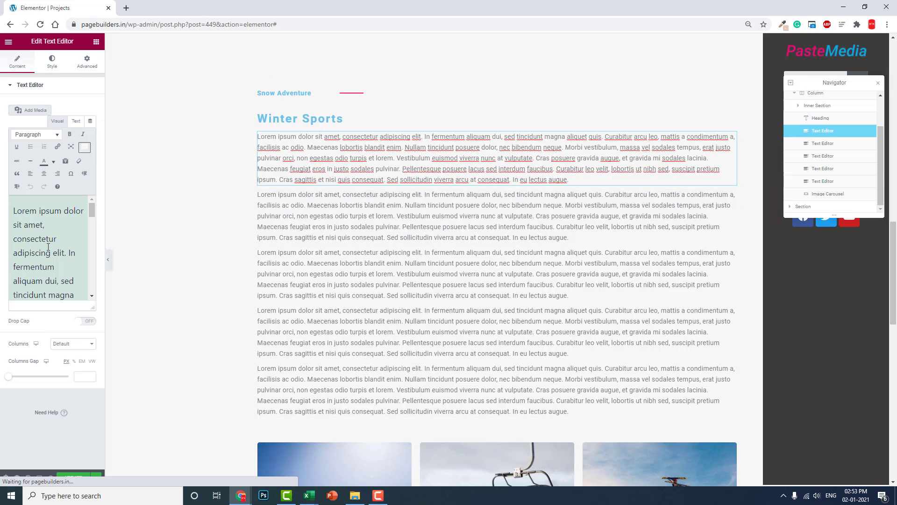
pyautogui.hotkey('ctrl', 'a')
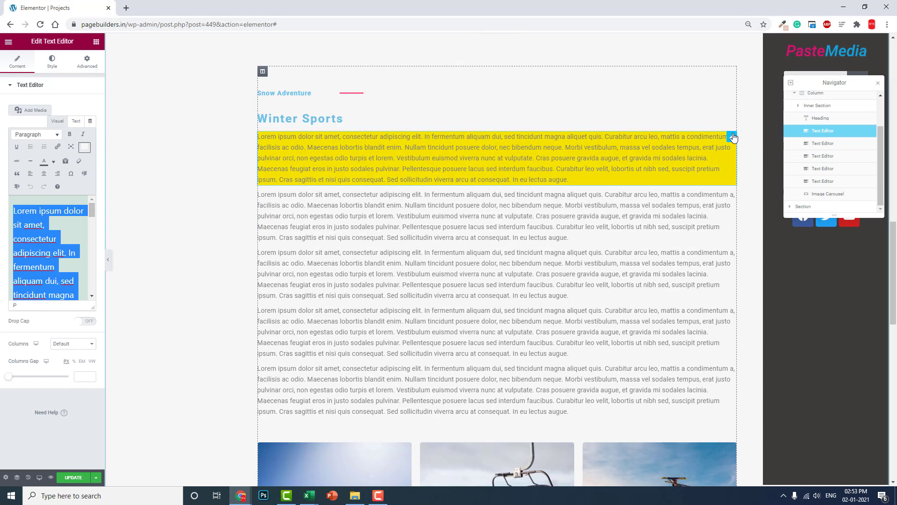
# - Delete all five text editor widgets between the Winter Sports heading and the image carousel
pyautogui.click(825, 182)
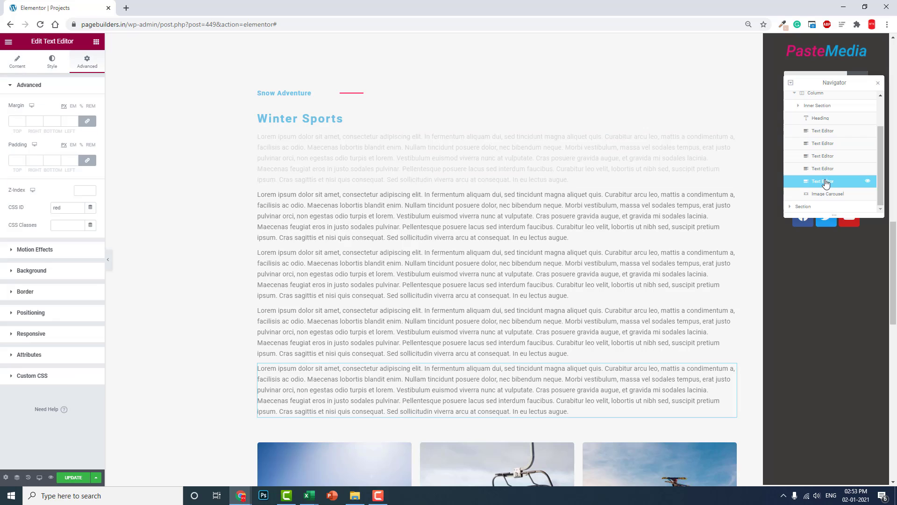
pyautogui.press('Delete')
pyautogui.click(823, 146)
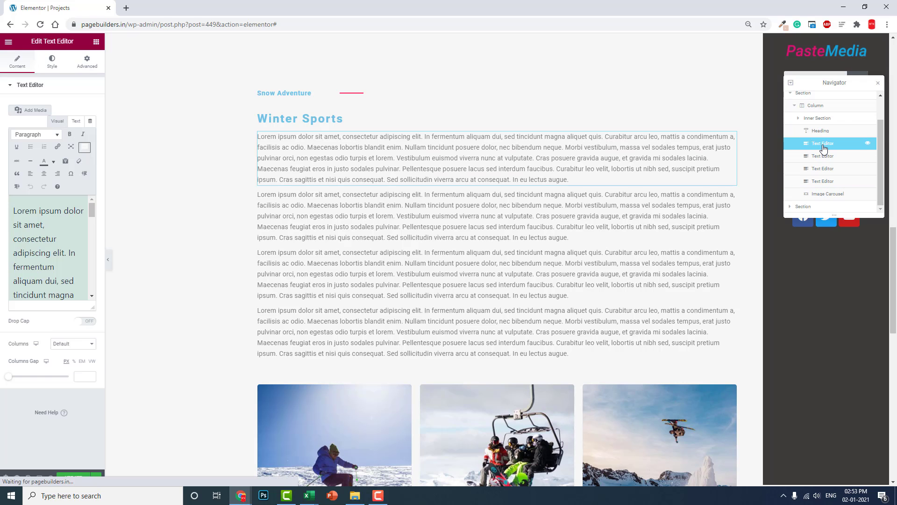
pyautogui.press('Delete')
pyautogui.click(825, 158)
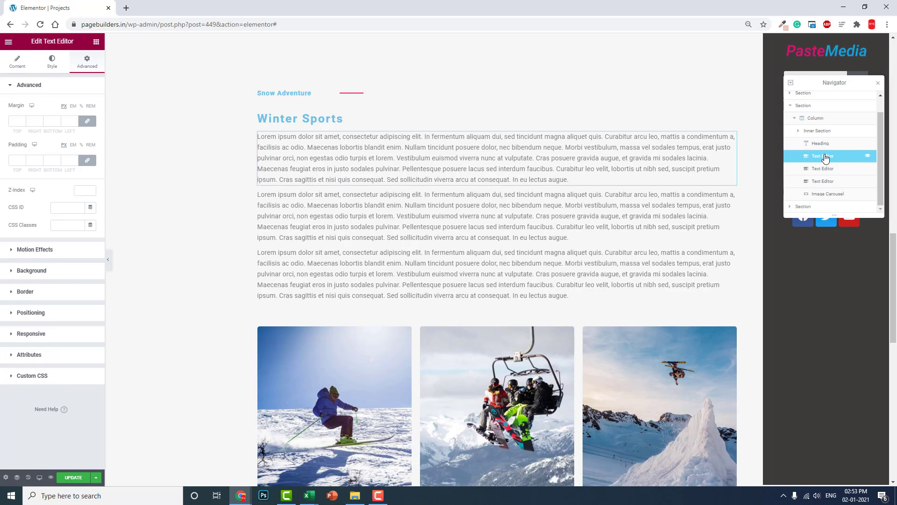
pyautogui.press('Delete')
pyautogui.click(825, 169)
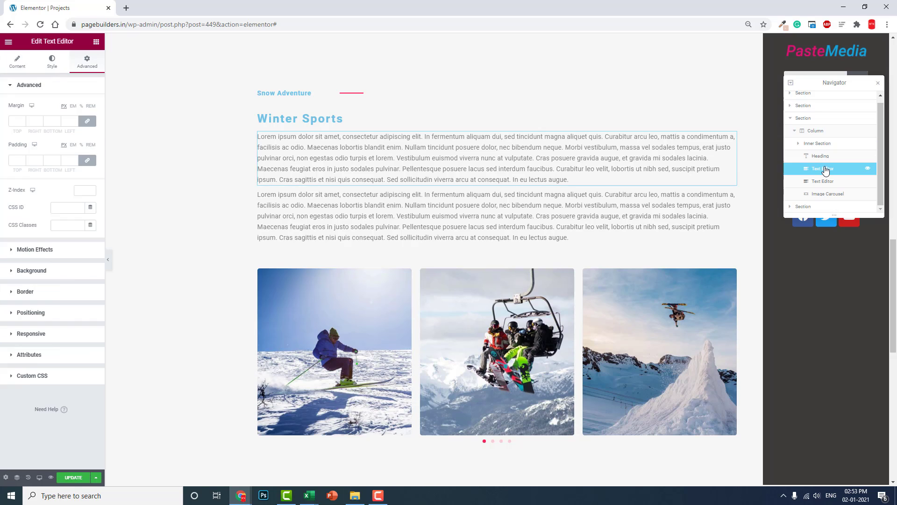
pyautogui.press('Delete')
pyautogui.click(825, 172)
pyautogui.press('Delete')
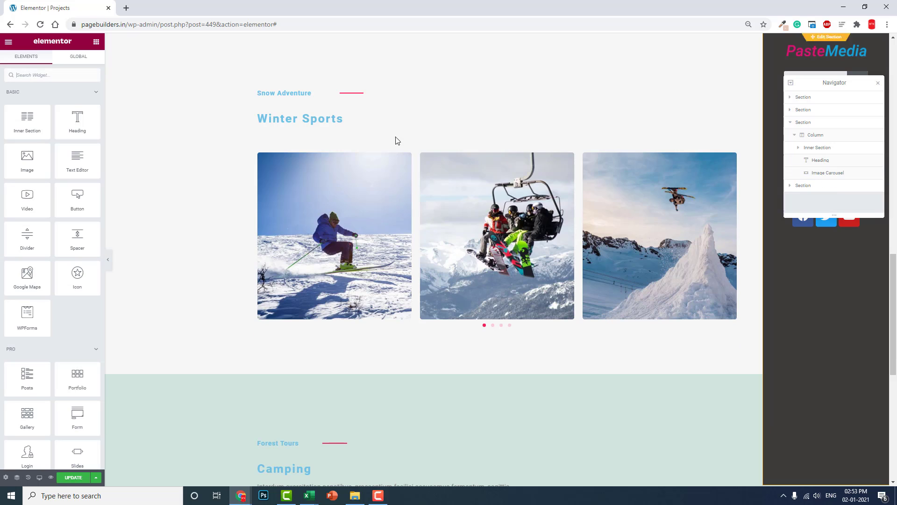
# - Add a Text Editor widget below the Winter Sports heading and replace its placeholder with the copied Lorem ipsum paragraph
pyautogui.moveTo(77, 158); pyautogui.dragTo(340, 125)
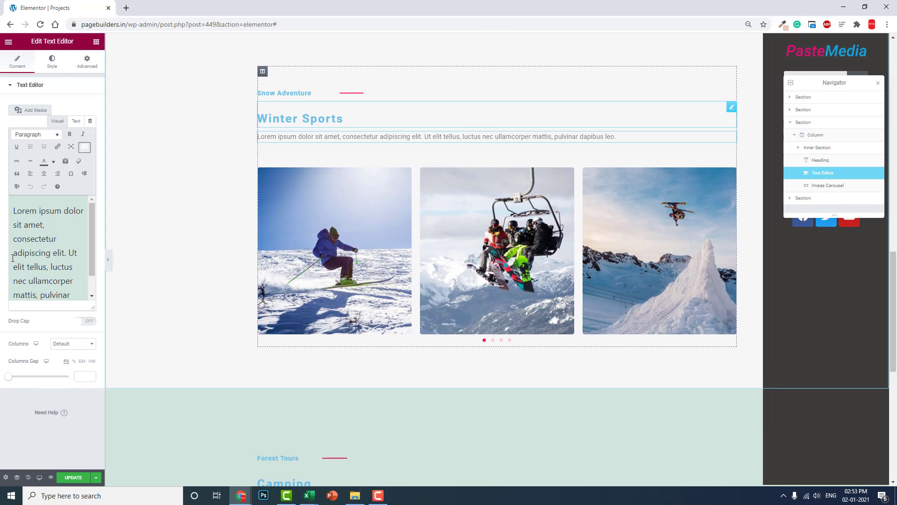
pyautogui.click(42, 236)
pyautogui.hotkey('ctrl', 'a')
pyautogui.write('Lorem ipsum dolor sit amet, consectetur adipiscing elit. In fermentum aliquam dui, sed tincidunt magna aliquet quis. Curabitur arcu leo, mattis a condimentum a, facilisis ac odio. Maecenas lobortis blandit enim. Nullam tincidunt posuere dolor, nec bibendum neque. Morbi vestibulum, massa vel sodales tempus, erat justo pulvinar orci, non egestas odio turpis et lorem. Vestibulum euismod viverra nunc at vulputate. Cras posuere gravida augue, et gravida mi sodales lacinia. Maecenas feugiat eros in justo sodales pulvinar. Pellentesque posuere lacus sed interdum faucibus. Curabitur leo velit, lobortis ut nibh sed, suscipit pretium ipsum. Cras sagittis et nisi quis consequat. Sed sollicitudin viverra arcu at consequat. In eu lectus augue.')
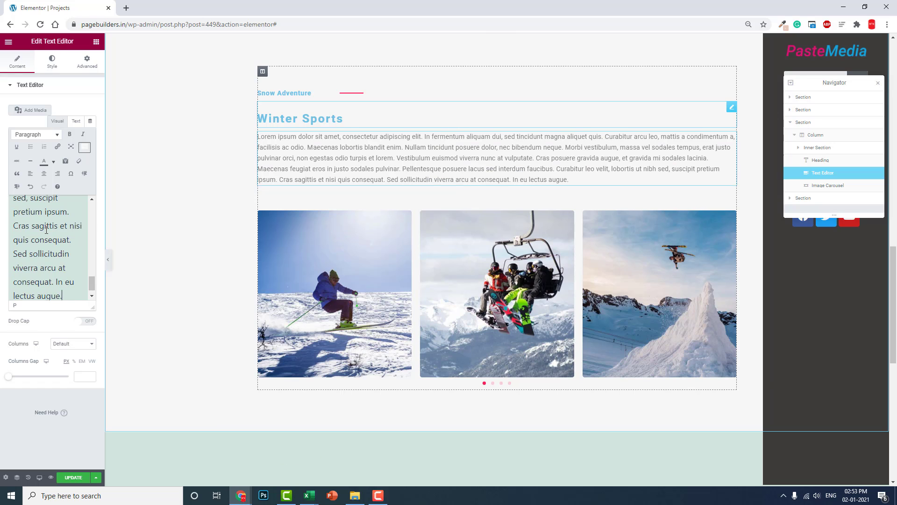
# - Set the new paragraph's typography to a font size of 20 px and a line height of 1.5 em
pyautogui.click(50, 63)
pyautogui.click(91, 141)
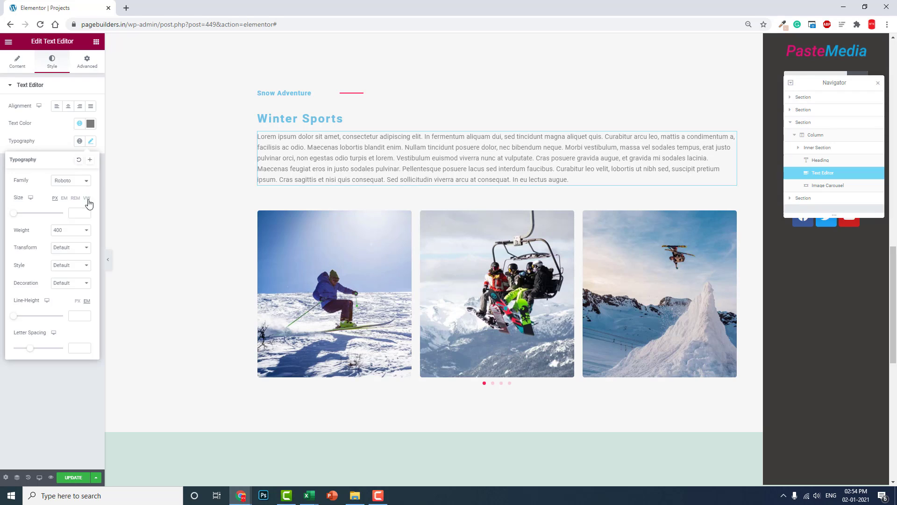
pyautogui.click(79, 212)
pyautogui.write('18')
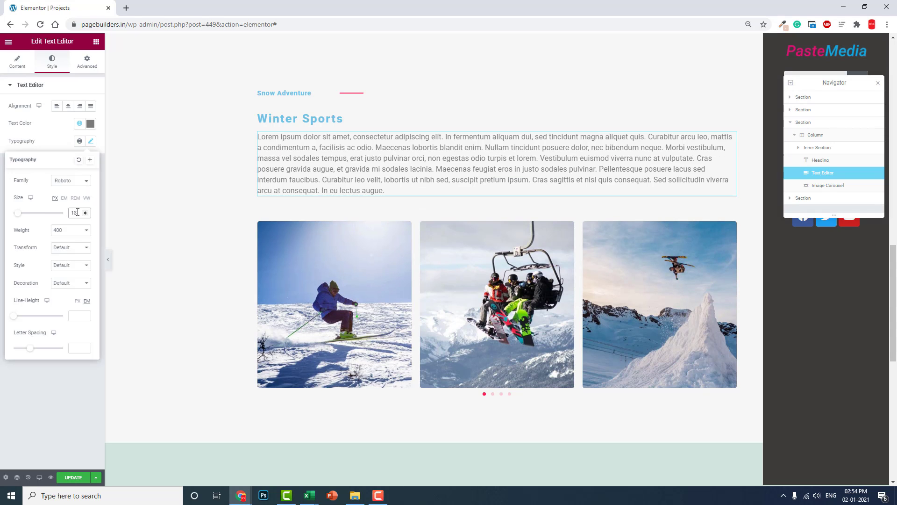
pyautogui.moveTo(74, 215); pyautogui.dragTo(47, 214)
pyautogui.doubleClick(77, 213)
pyautogui.write('180')
pyautogui.press('BackSpace')
pyautogui.press('BackSpace')
pyautogui.press('BackSpace')
pyautogui.write('20')
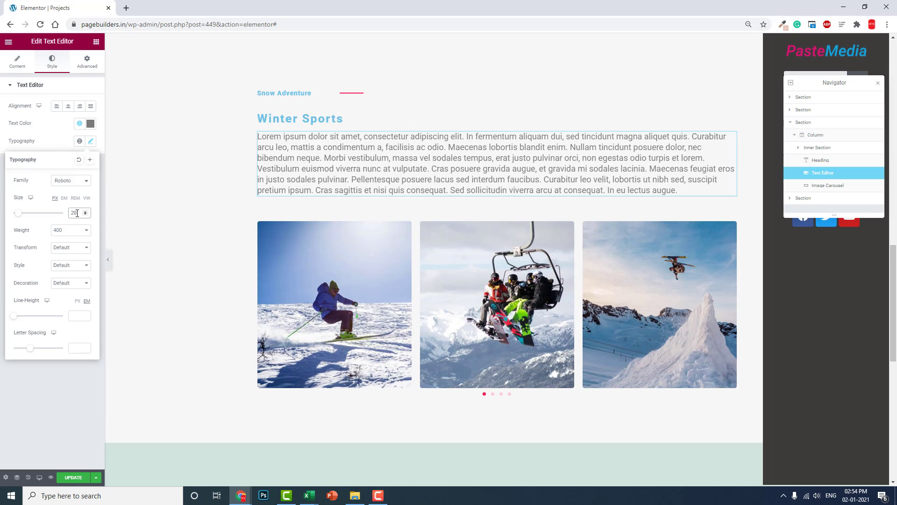
pyautogui.click(79, 315)
pyautogui.write('1.5')
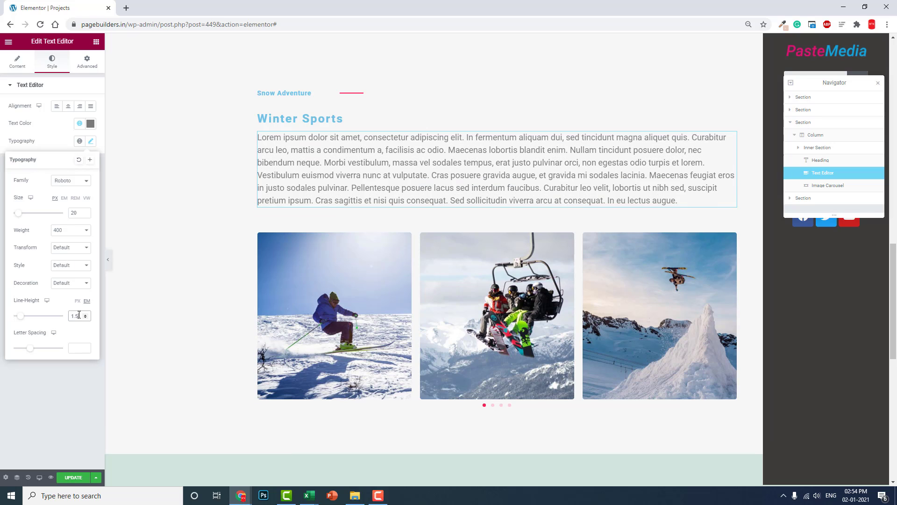
# - Set the paragraph's text color to dark grey #444141
pyautogui.click(91, 123)
pyautogui.click(47, 206)
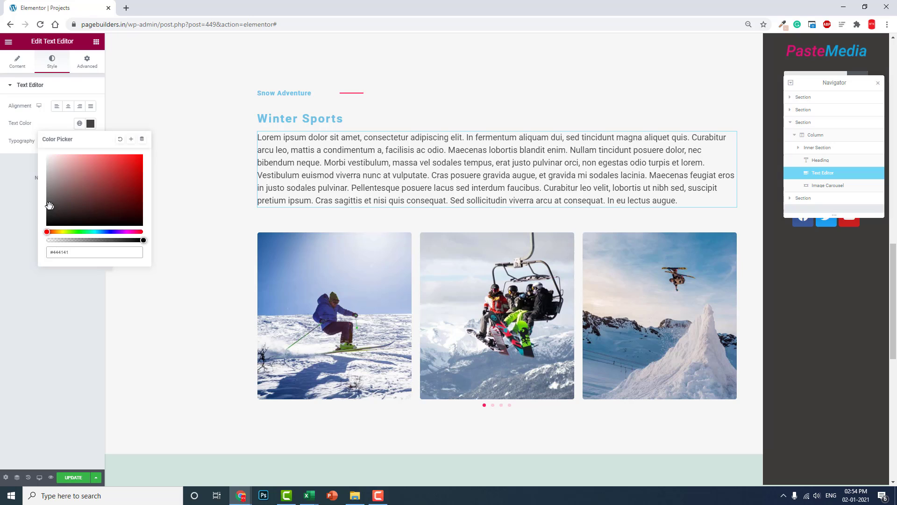
pyautogui.click(4, 219)
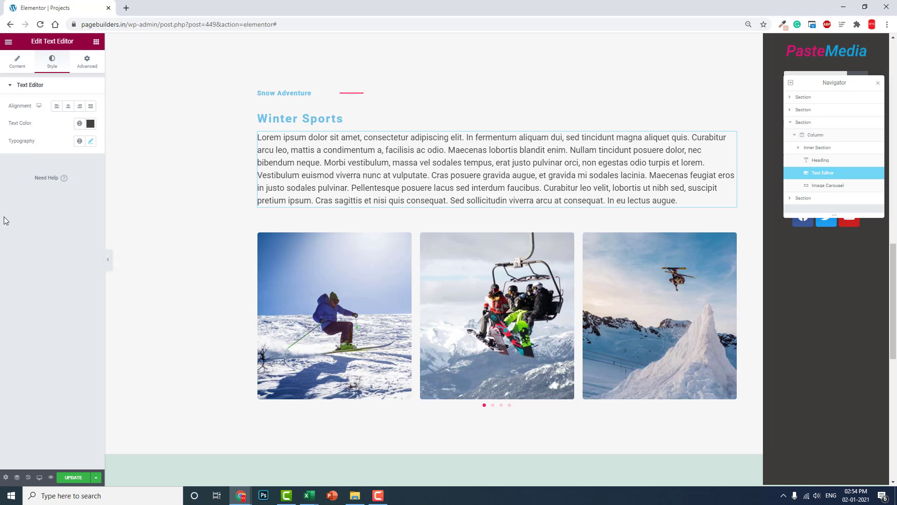
# - Give the paragraph a classic hover background in white, #FFFFFF
pyautogui.click(87, 61)
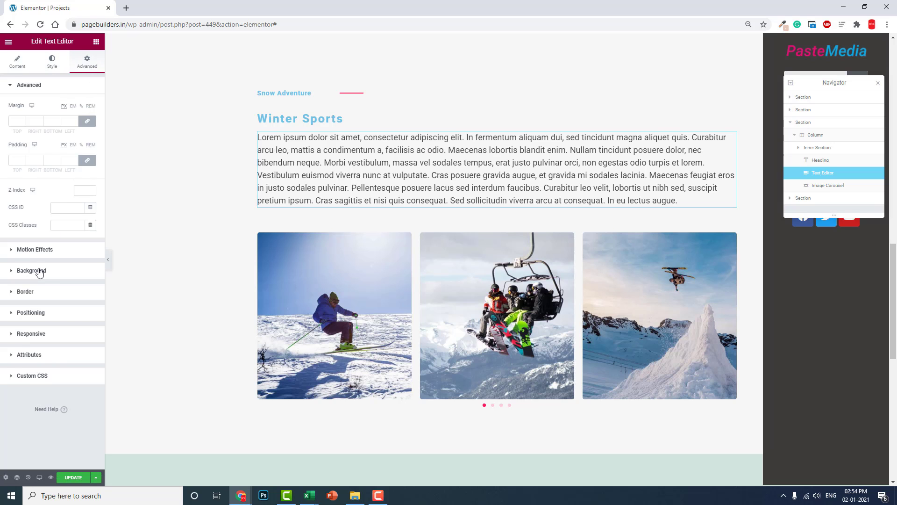
pyautogui.click(39, 271)
pyautogui.click(80, 148)
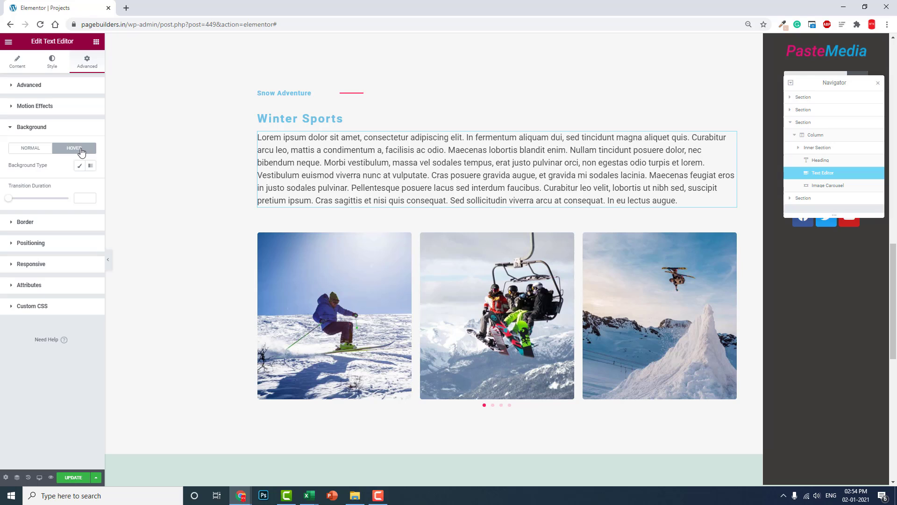
pyautogui.click(79, 166)
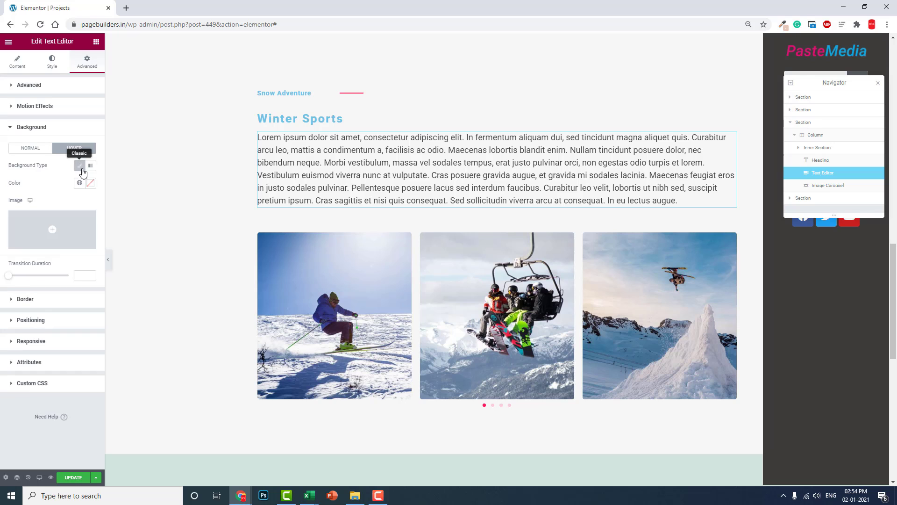
pyautogui.click(91, 183)
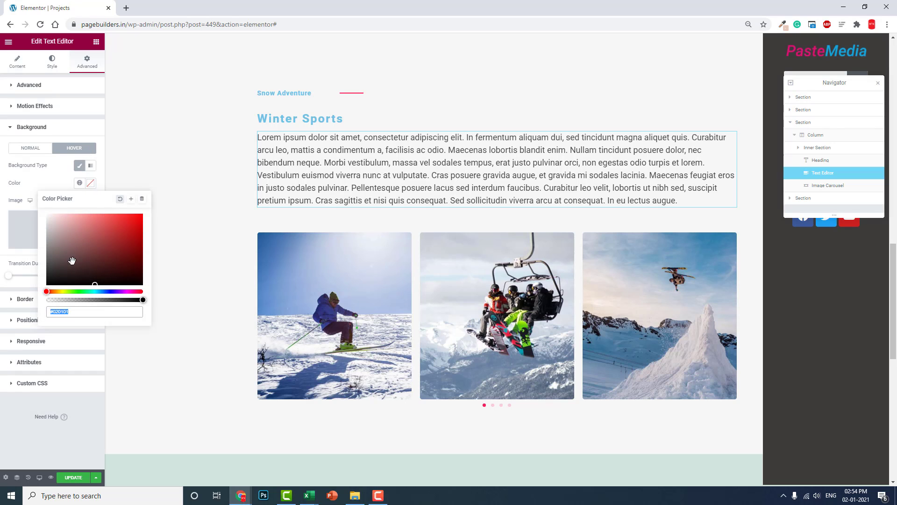
pyautogui.click(62, 291)
pyautogui.click(142, 218)
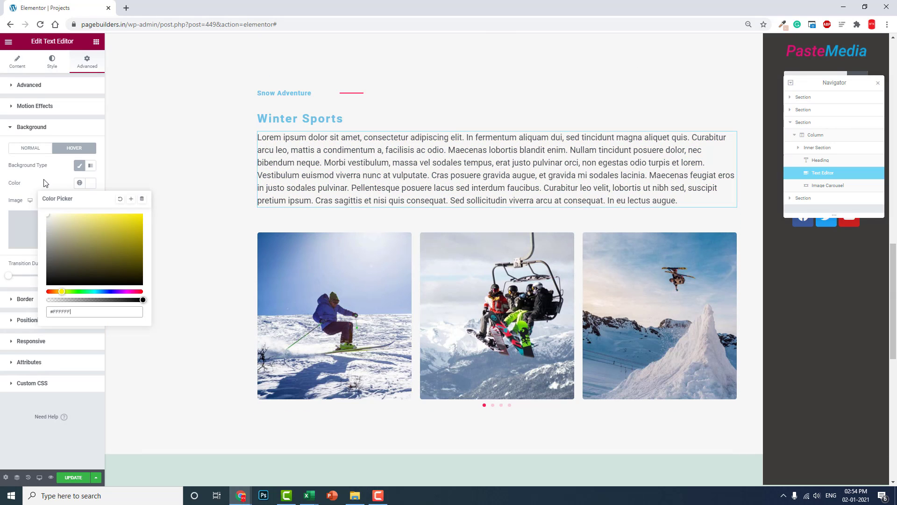
pyautogui.click(46, 183)
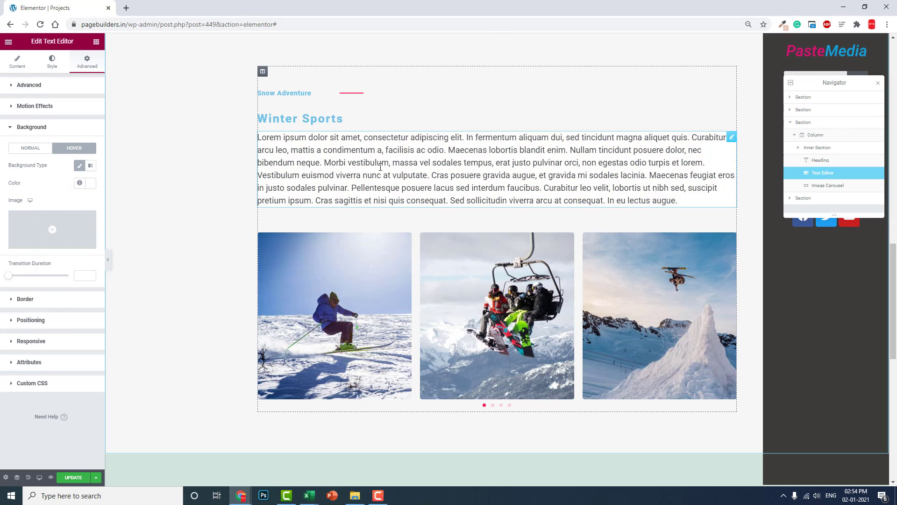
# - Duplicate the styled paragraph below the Winter Sports heading
pyautogui.rightClick(732, 141)
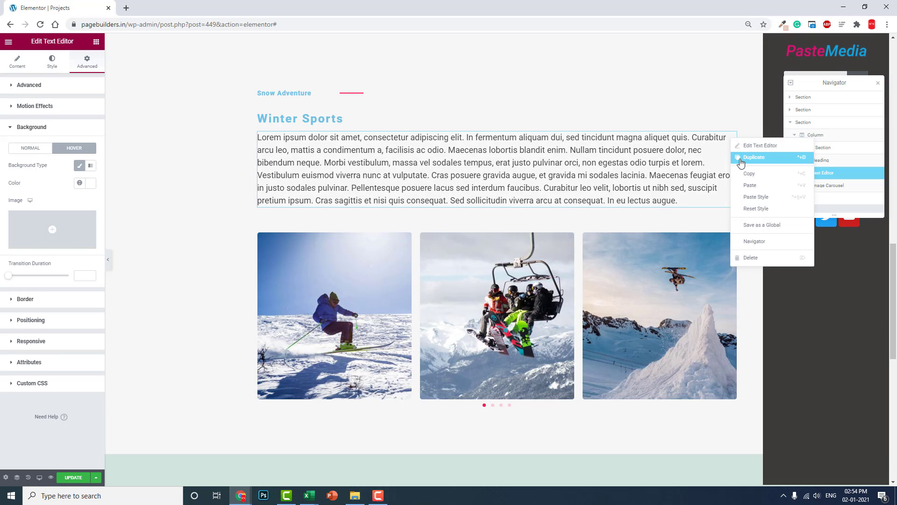
pyautogui.click(753, 157)
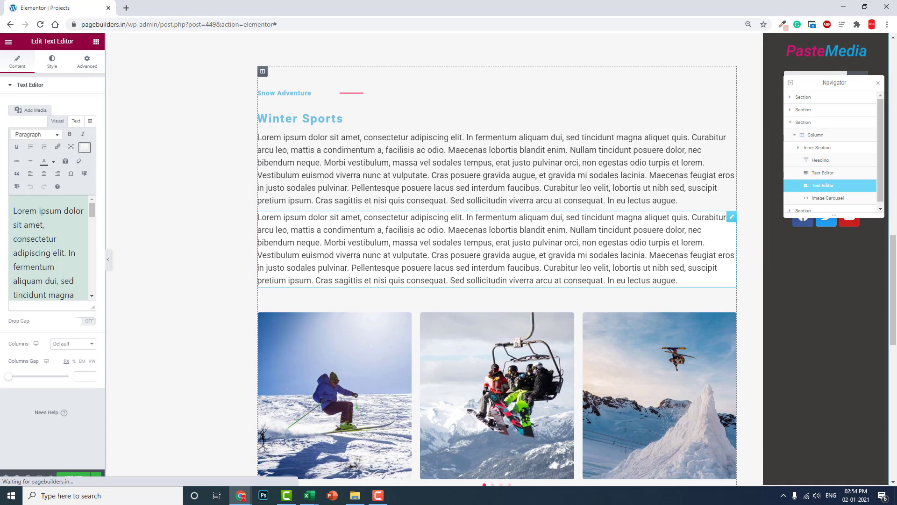
pyautogui.click(96, 41)
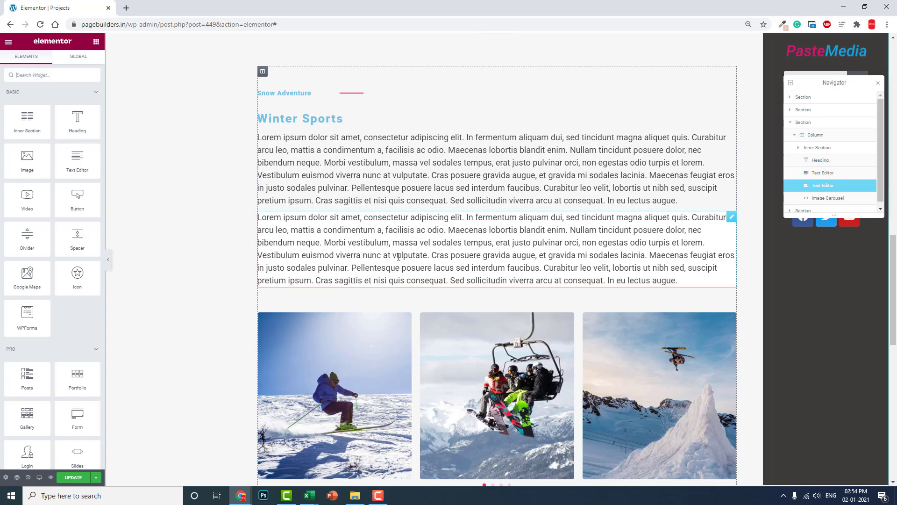
# - Give the duplicated paragraph the CSS ID "red" and the custom CSS "#red:hover{color:red;}"
pyautogui.click(347, 241)
pyautogui.click(87, 61)
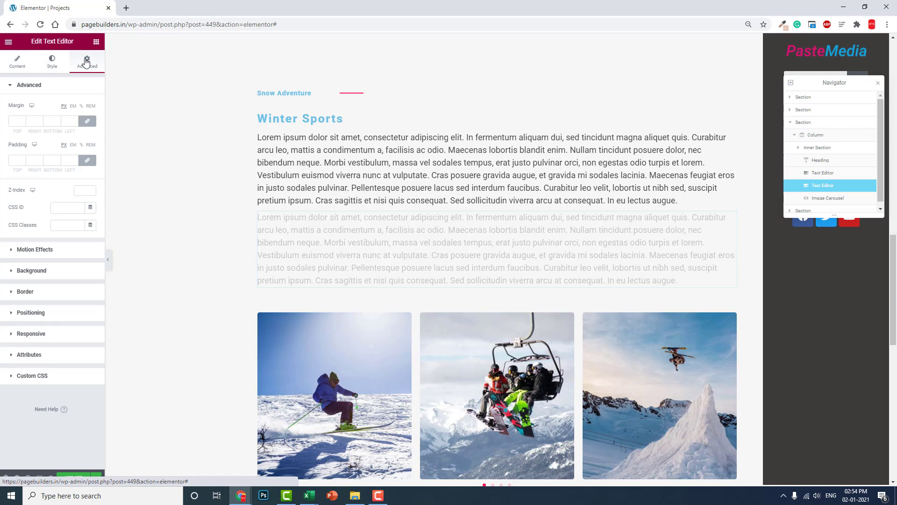
pyautogui.click(64, 207)
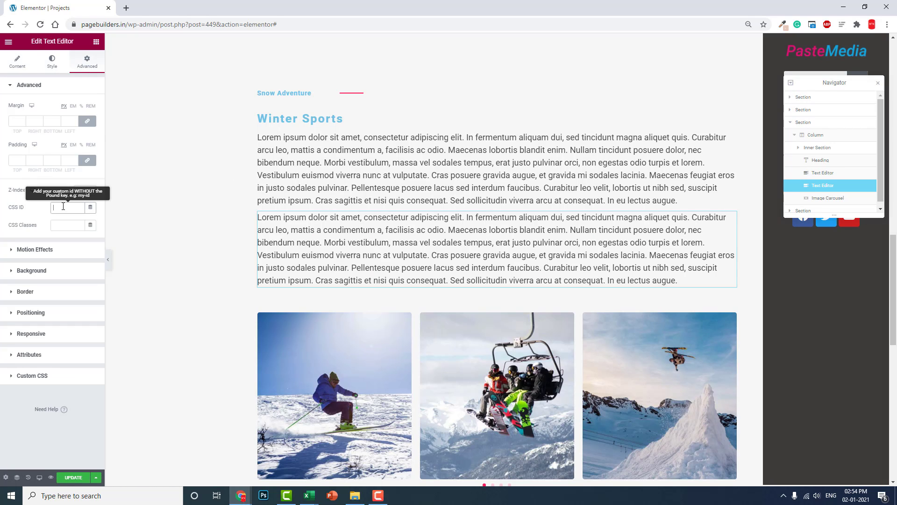
pyautogui.write('red')
pyautogui.click(42, 375)
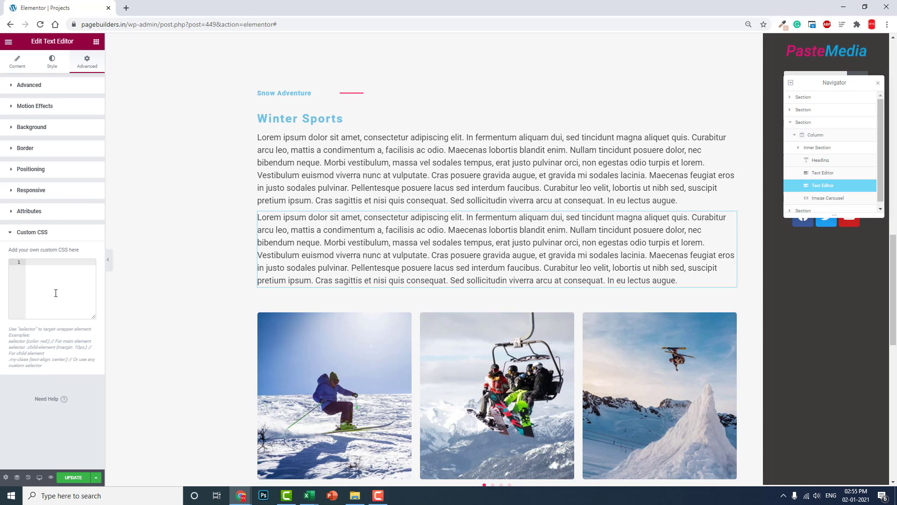
pyautogui.write('#red:hover{color:red;}')
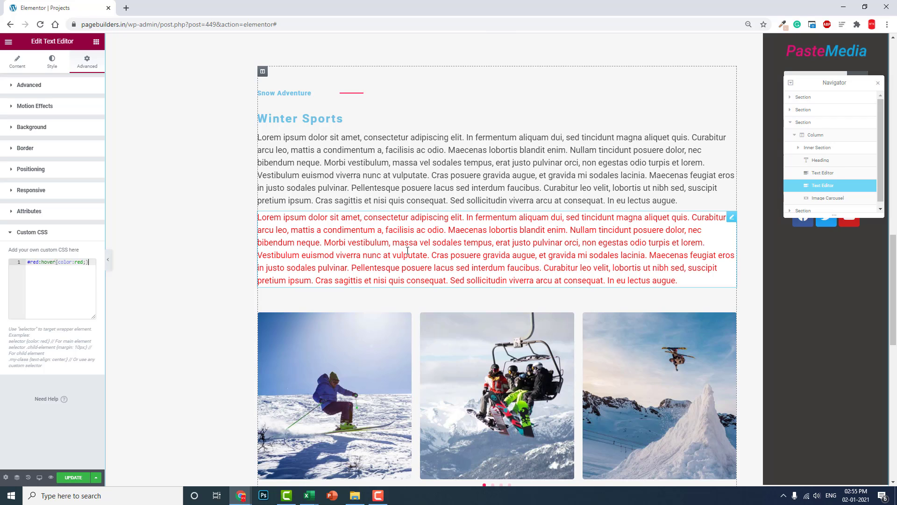
# - Change the first paragraph's classic hover background color to bright yellow
pyautogui.click(390, 194)
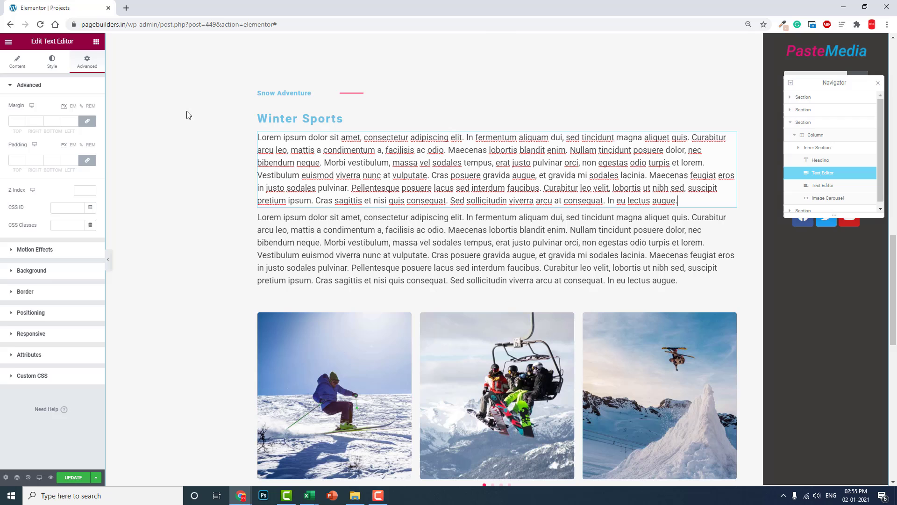
pyautogui.click(52, 277)
pyautogui.click(78, 149)
pyautogui.click(80, 165)
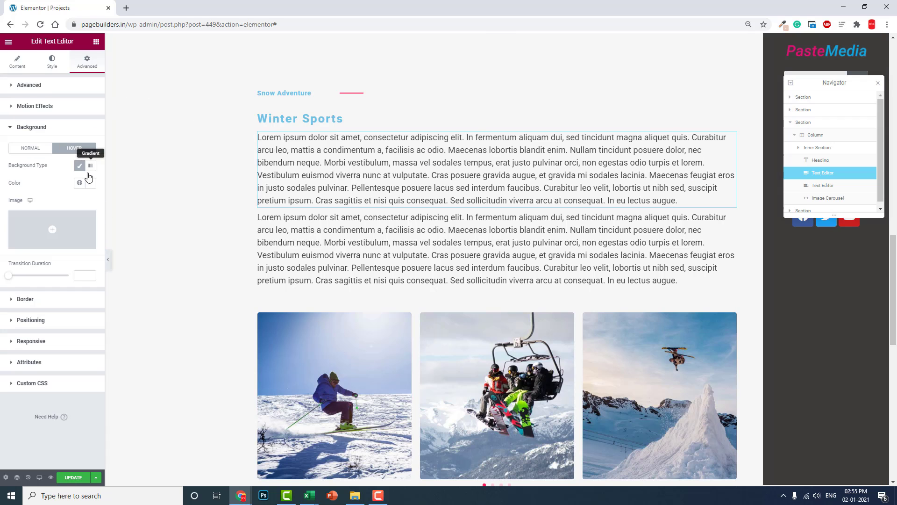
pyautogui.click(92, 187)
pyautogui.click(61, 291)
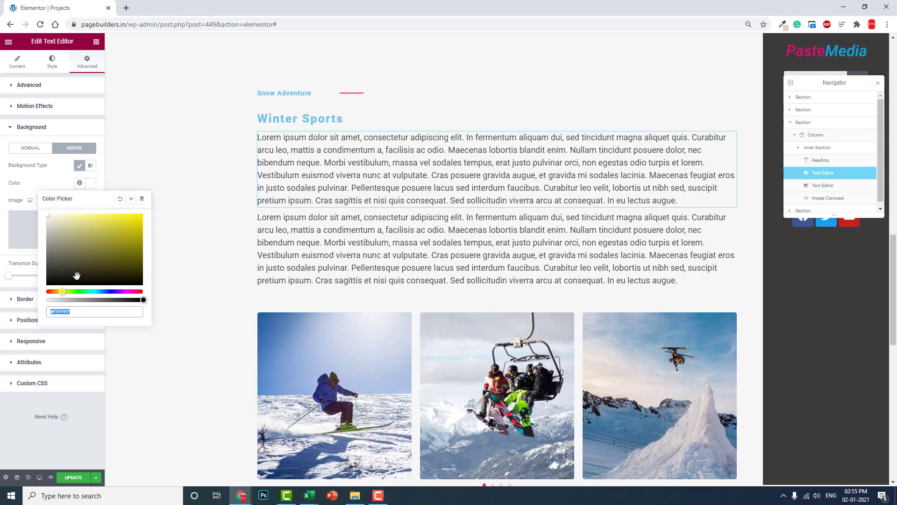
pyautogui.click(131, 217)
pyautogui.click(320, 173)
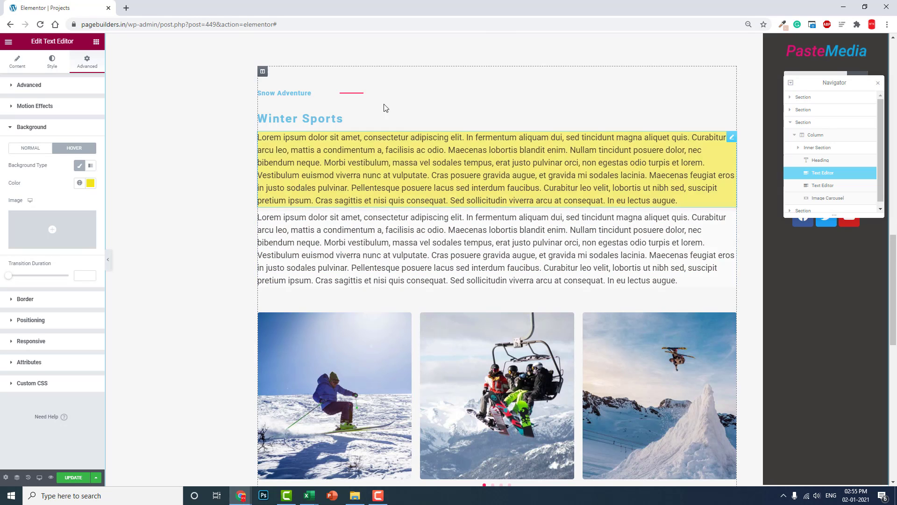
pyautogui.scroll(-3, 398, 233)
pyautogui.scroll(10, 430, 229)
pyautogui.scroll(-8, 431, 219)
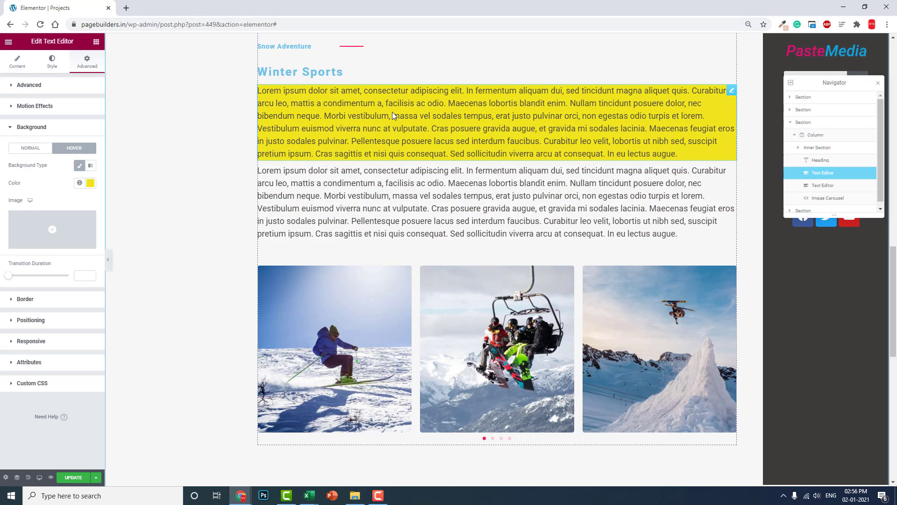
pyautogui.scroll(-4, 392, 111)
pyautogui.scroll(-4, 348, 125)
pyautogui.scroll(9, 348, 126)
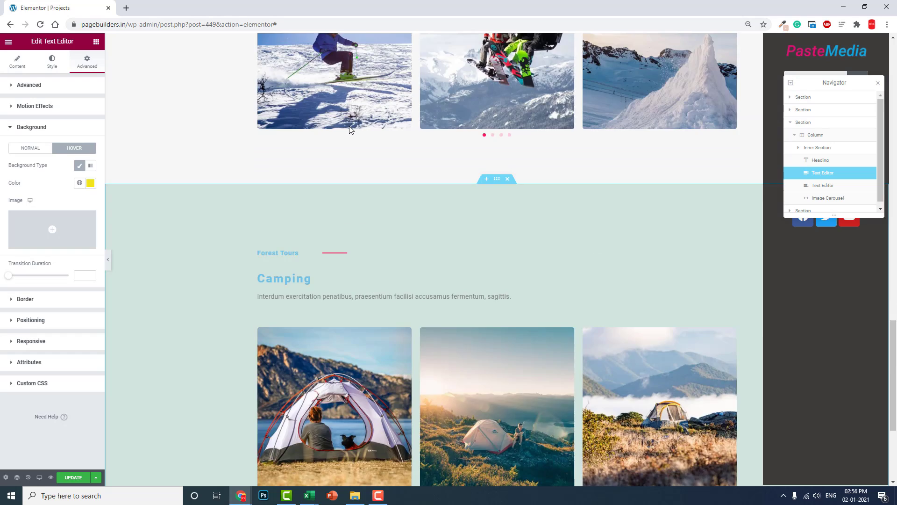